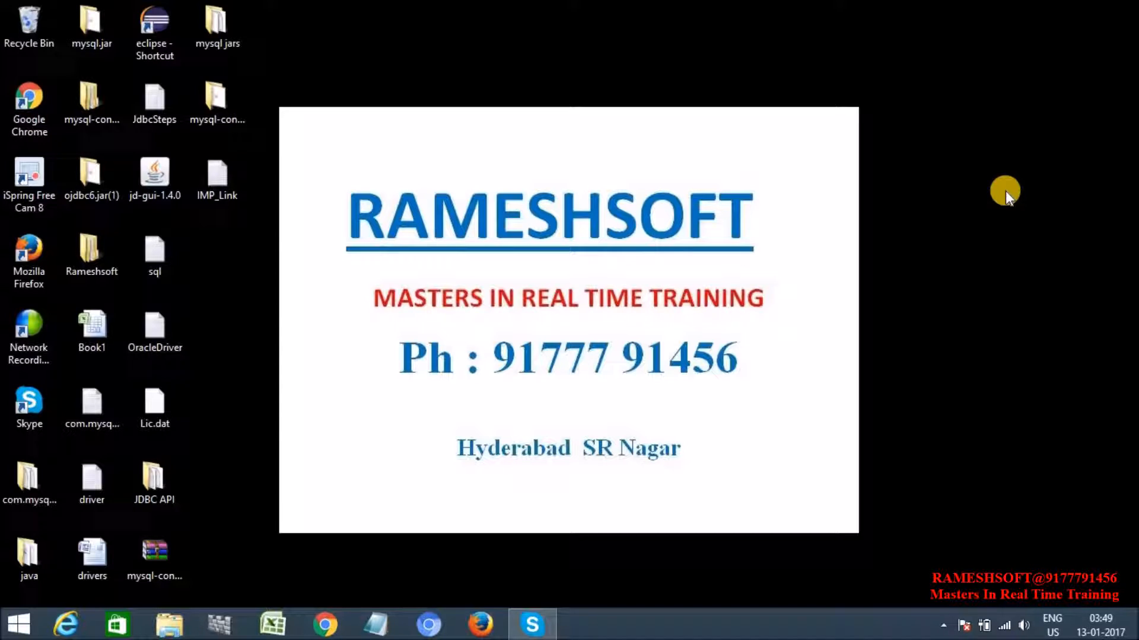
Step: Start a maximized blank Notepad document and list '1. NOT NULL' and '2. UNIQUE'
{"action": "left_click", "coordinate": [374, 625]}
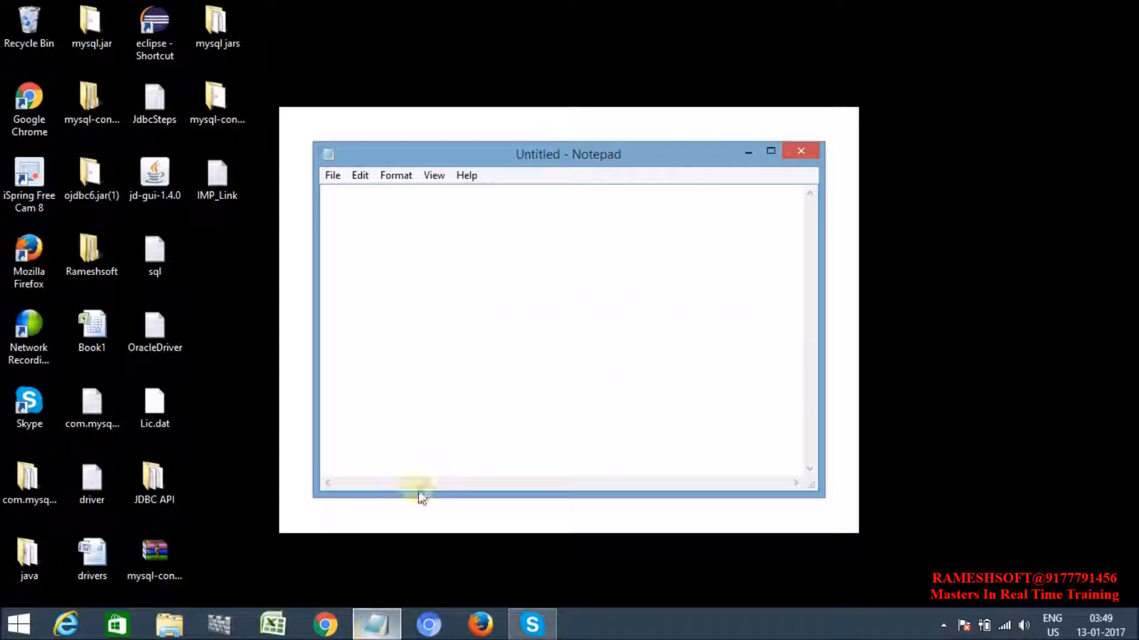
{"action": "left_click", "coordinate": [770, 156]}
{"action": "type", "text": "1"}
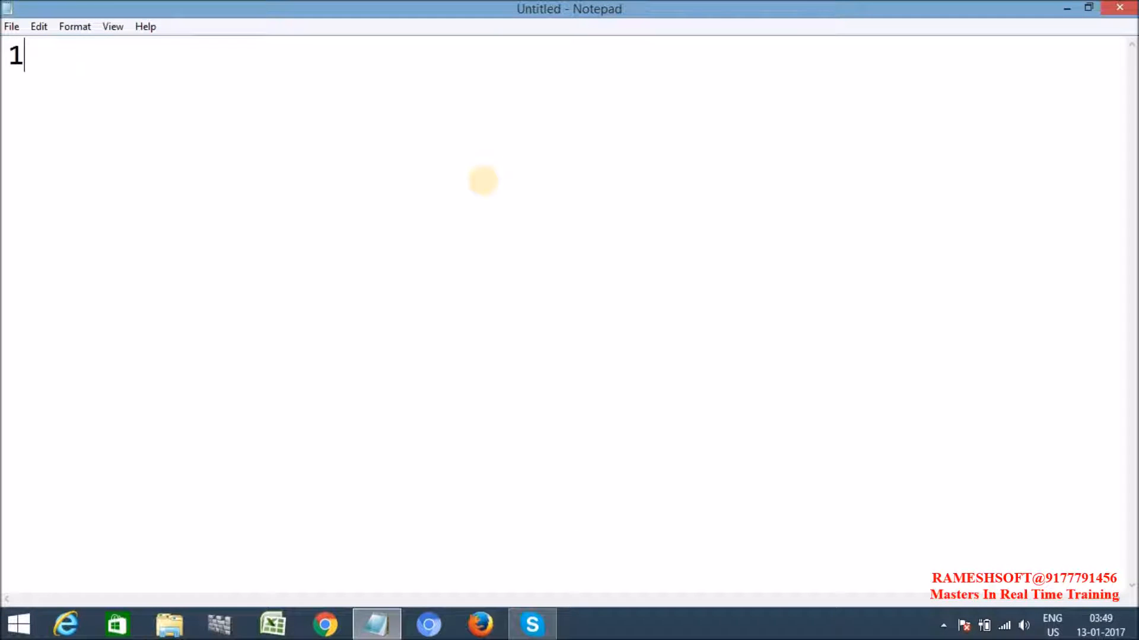
{"action": "type", "text": ". N"}
{"action": "type", "text": "OT NULL"}
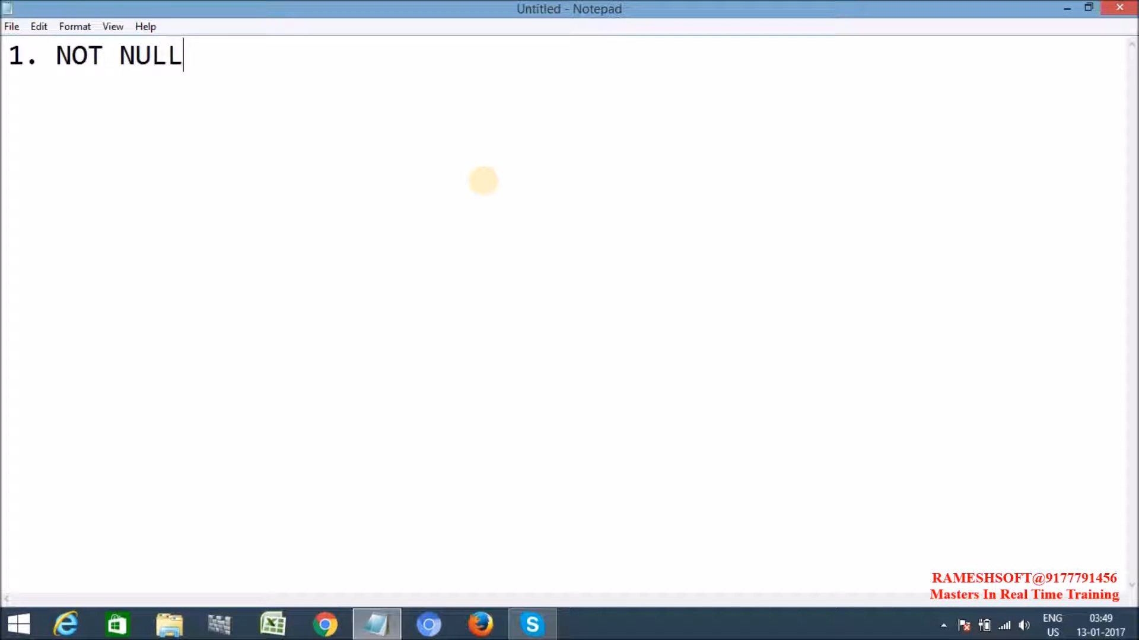
{"action": "key", "text": "Return"}
{"action": "type", "text": "2. "}
{"action": "type", "text": "UNI"}
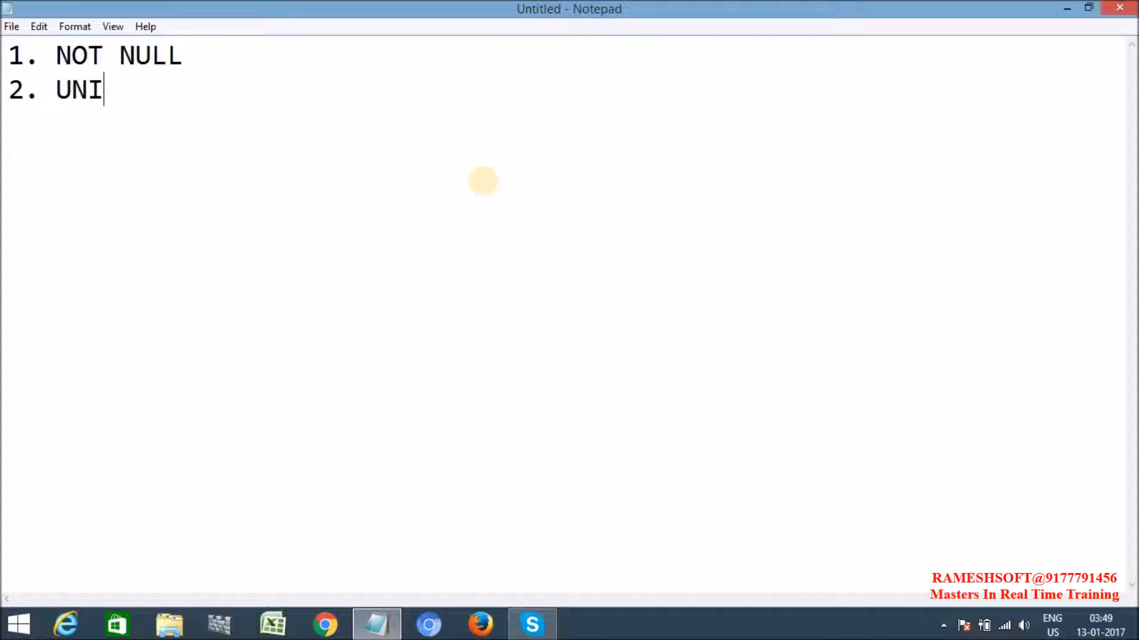
{"action": "type", "text": "QUE"}
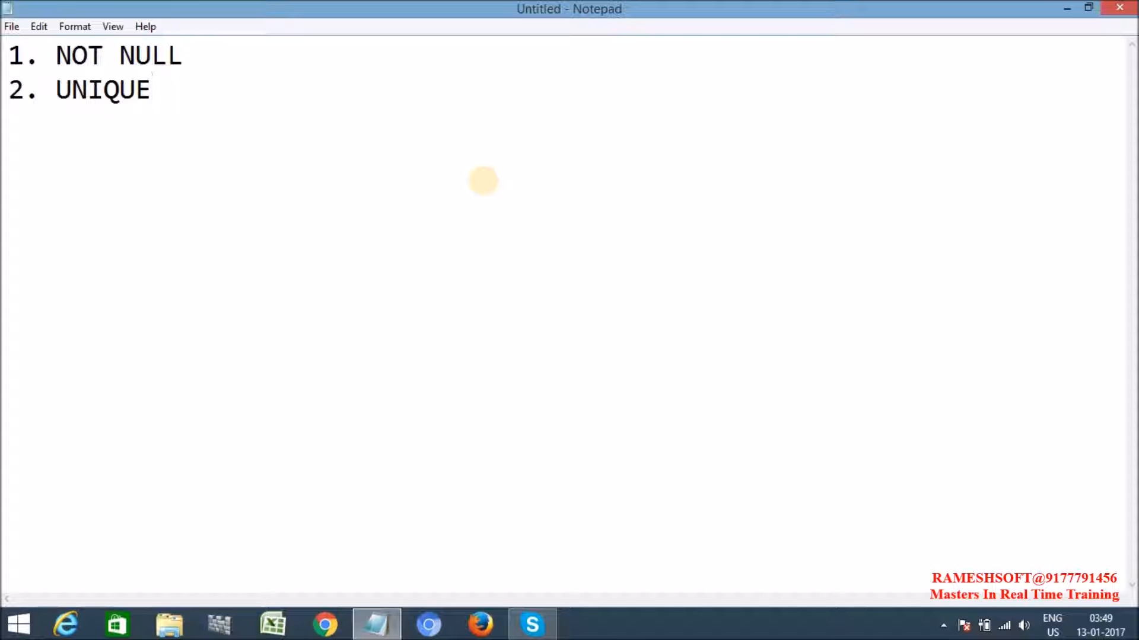
{"action": "key", "text": "Return"}
{"action": "type", "text": "3. "}
{"action": "type", "text": "CHECK"}
Step: Continue the numbered list with CHECK, DEFAULT, PRIMARY KEY and FOREIGN KEY
{"action": "key", "text": "Return"}
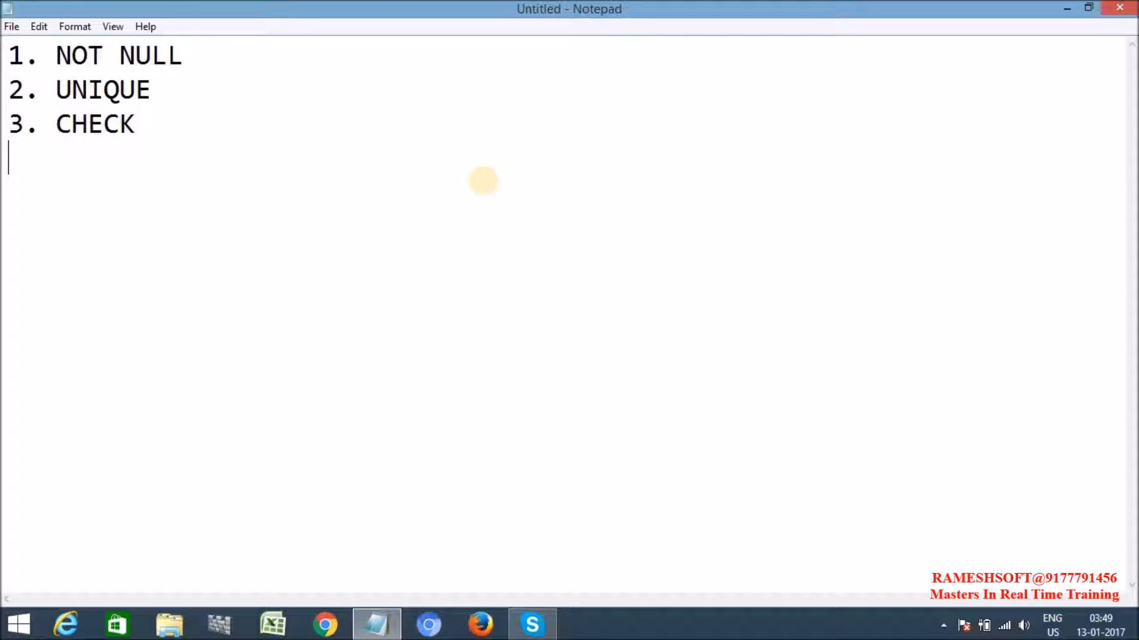
{"action": "type", "text": "4. "}
{"action": "type", "text": "DEFA"}
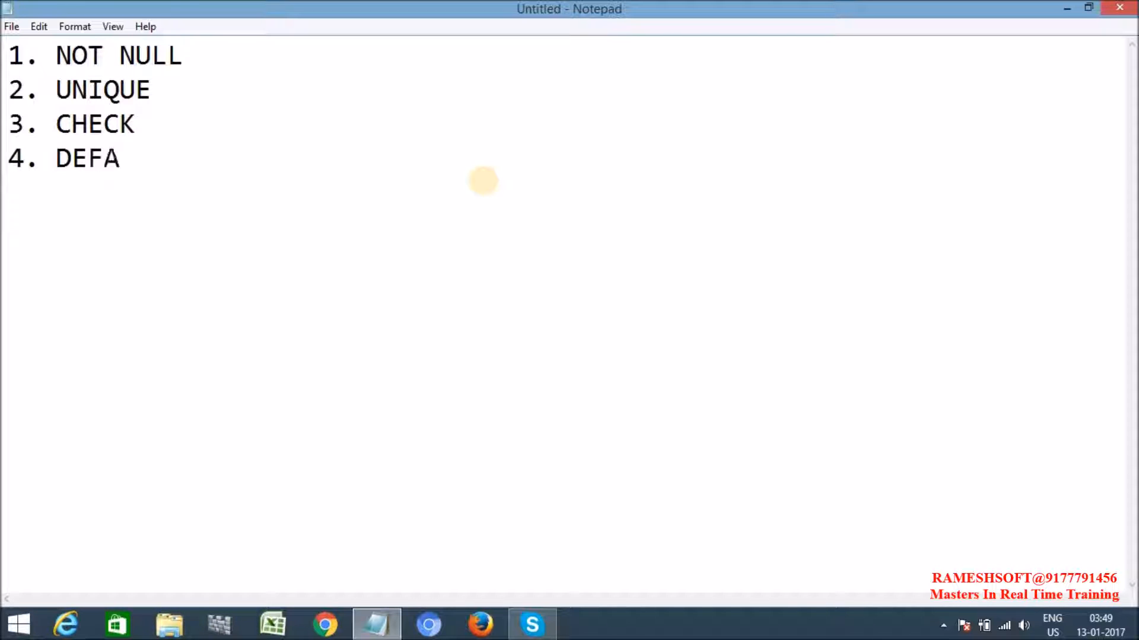
{"action": "type", "text": "ULT"}
{"action": "key", "text": "Return"}
{"action": "type", "text": "5. P"}
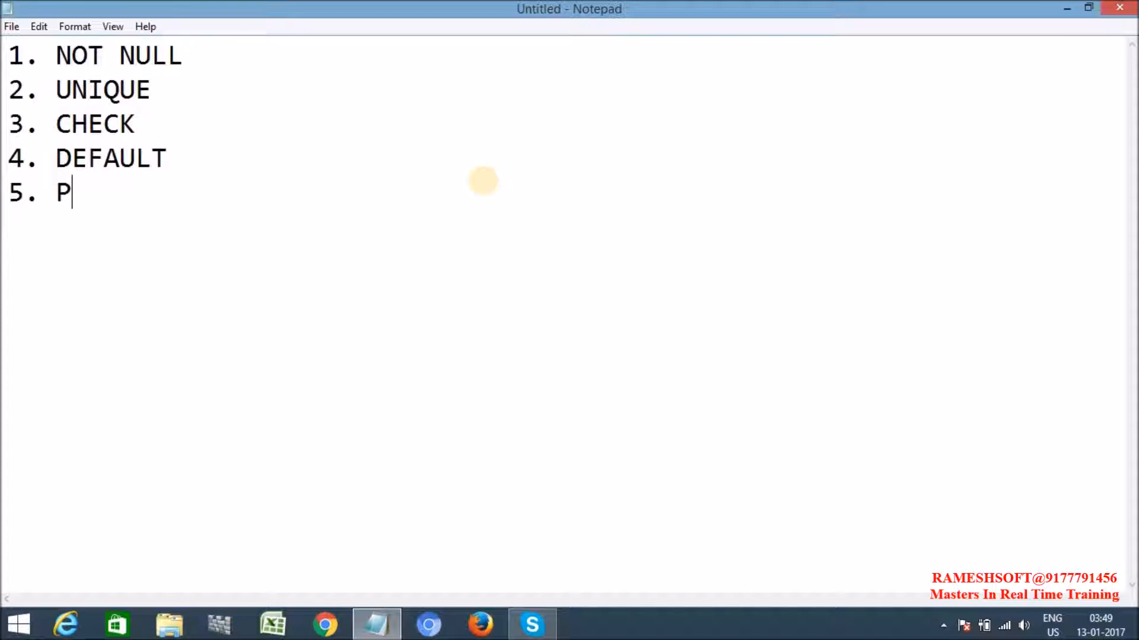
{"action": "type", "text": "RIMARY KEY"}
{"action": "key", "text": "Return"}
{"action": "type", "text": "6. "}
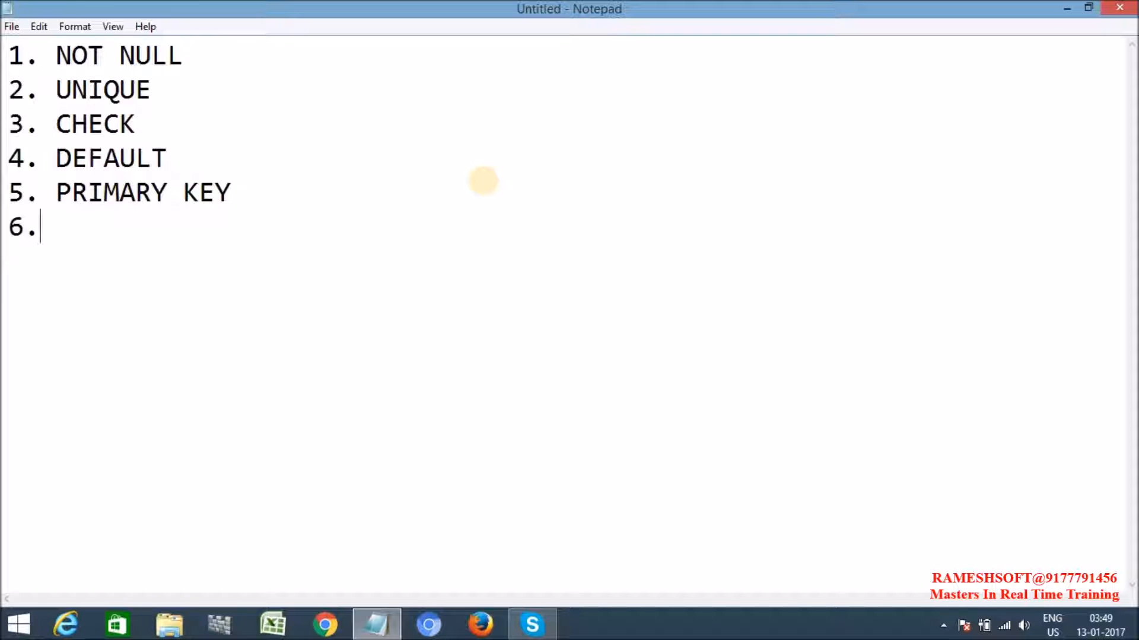
{"action": "type", "text": "FOREIGN KE"}
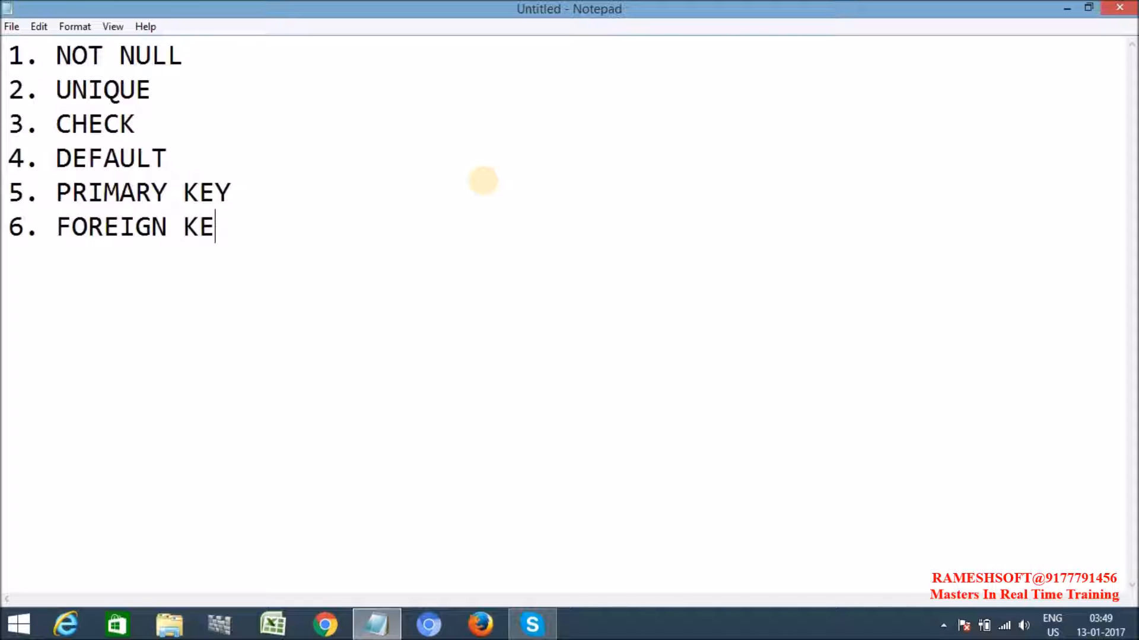
{"action": "type", "text": "Y"}
{"action": "key", "text": "Return"}
{"action": "key", "text": "Return"}
{"action": "key", "text": "Return"}
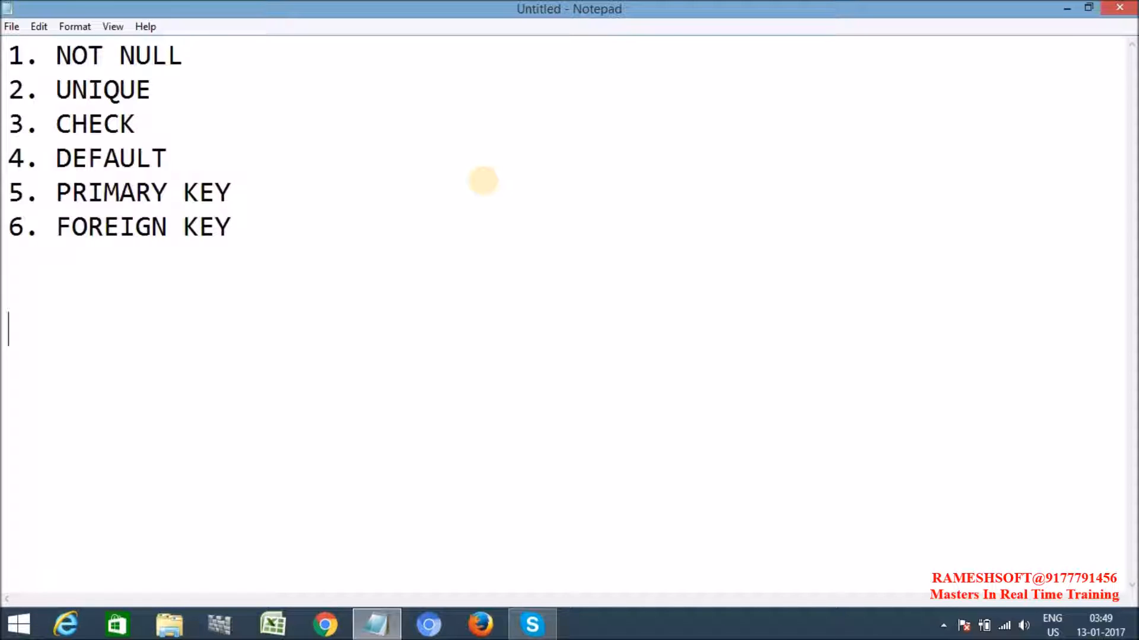